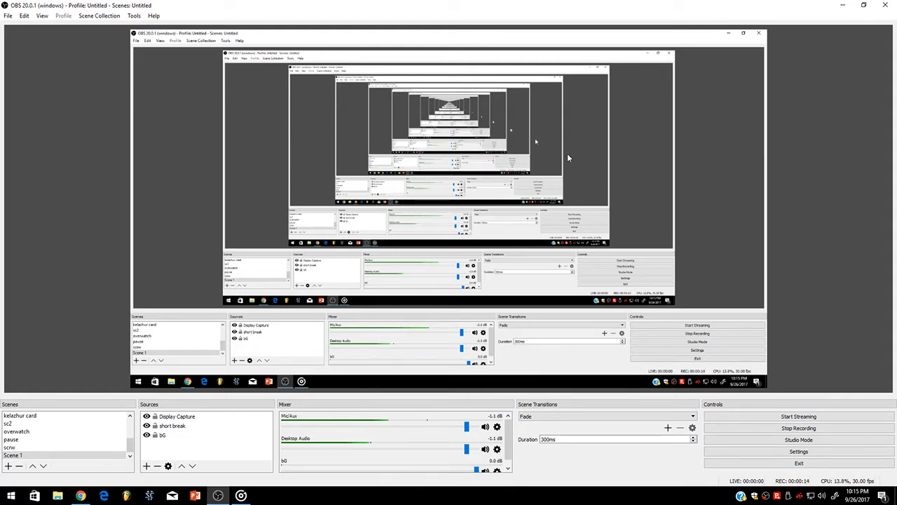
Switch to Chrome and examine the obsproject.com address of the OBS Studio website
{"action": "left_click", "coordinate": [842, 5]}
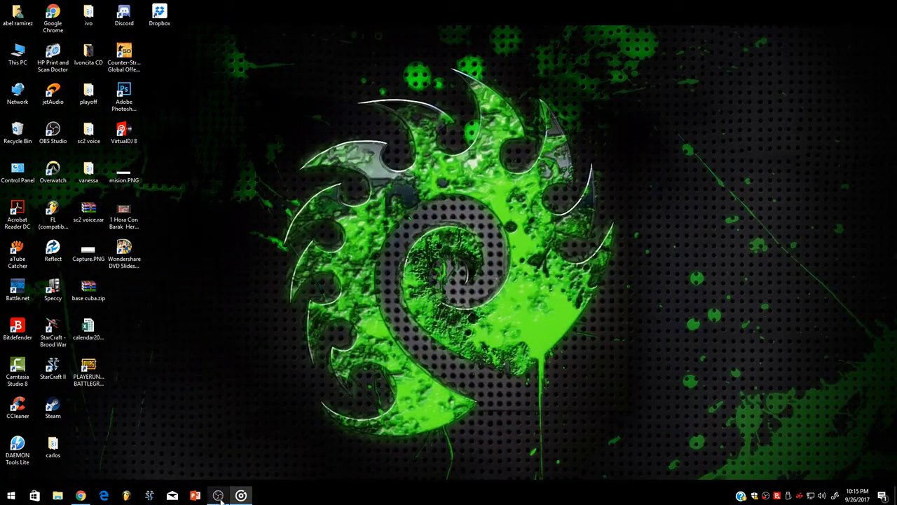
{"action": "left_click", "coordinate": [80, 495]}
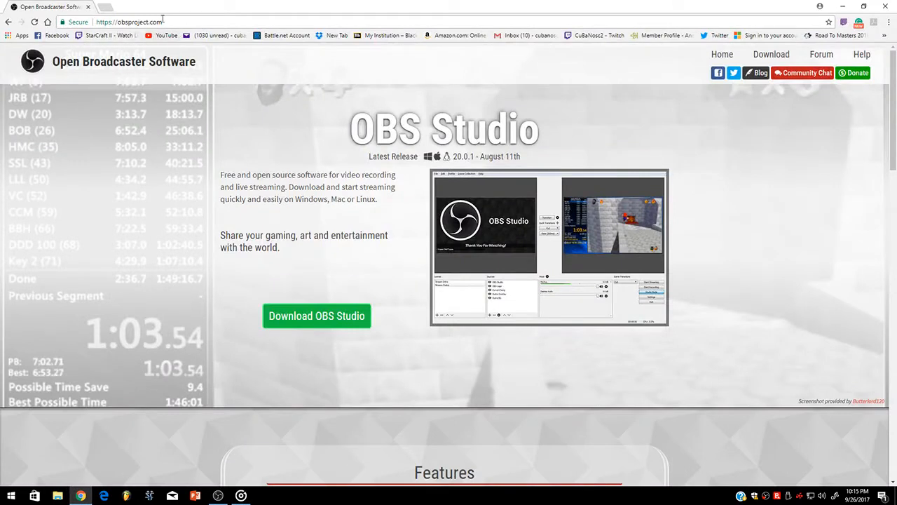
{"action": "left_click", "coordinate": [171, 20]}
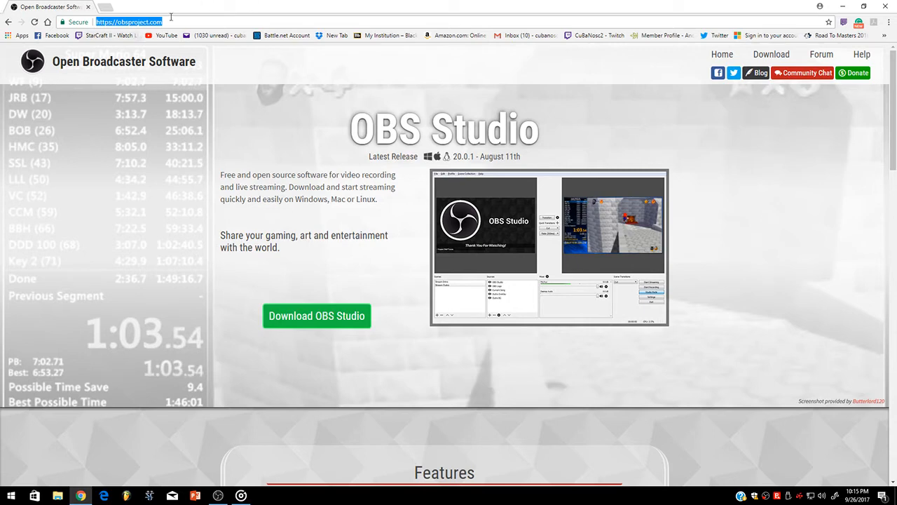
{"action": "left_click", "coordinate": [170, 16]}
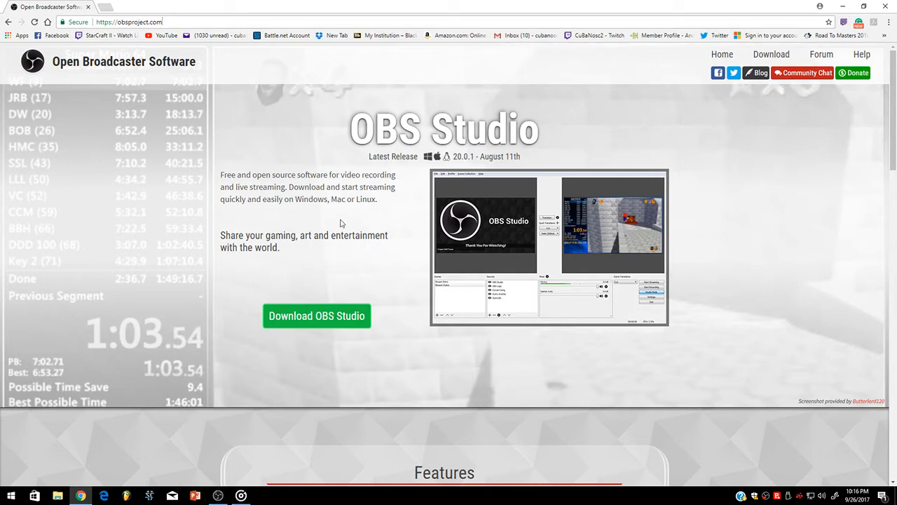
Switch back to OBS Studio and examine the canvas resolution, output resolution and FPS options in the video settings
{"action": "left_click", "coordinate": [220, 496]}
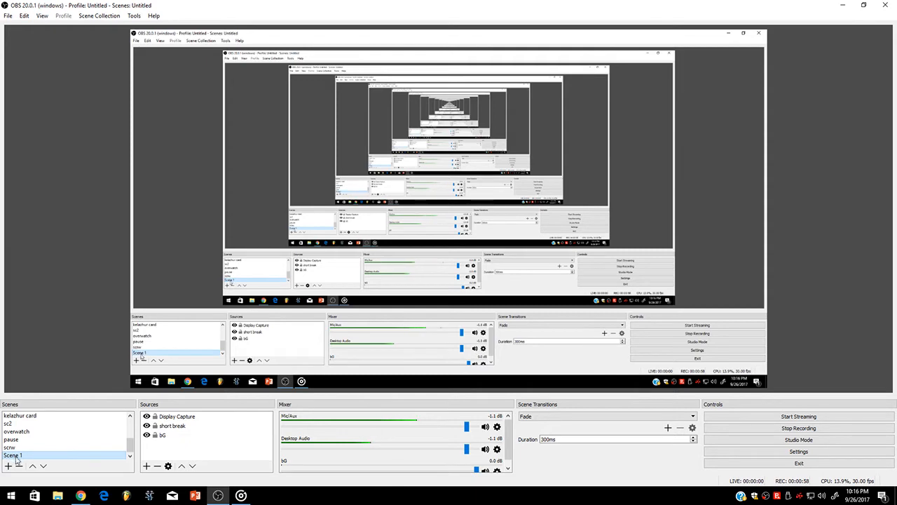
{"action": "left_click", "coordinate": [168, 416]}
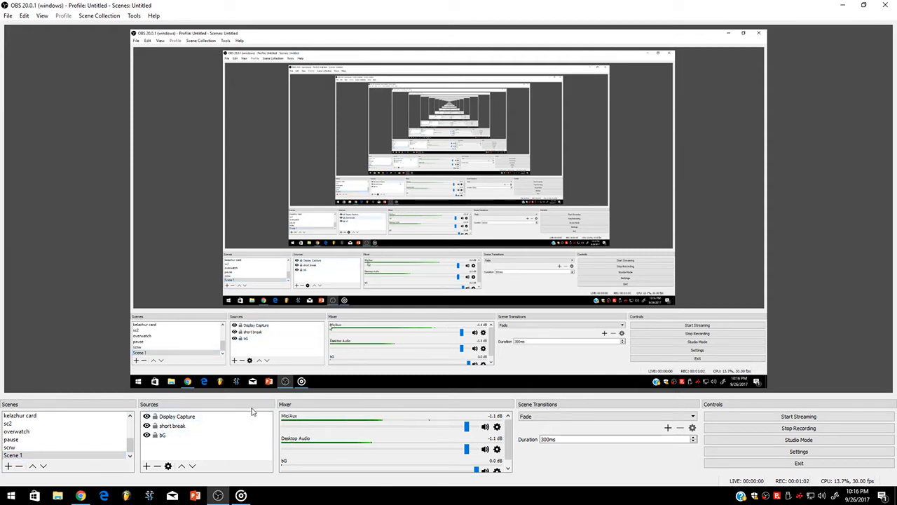
{"action": "left_click", "coordinate": [797, 452]}
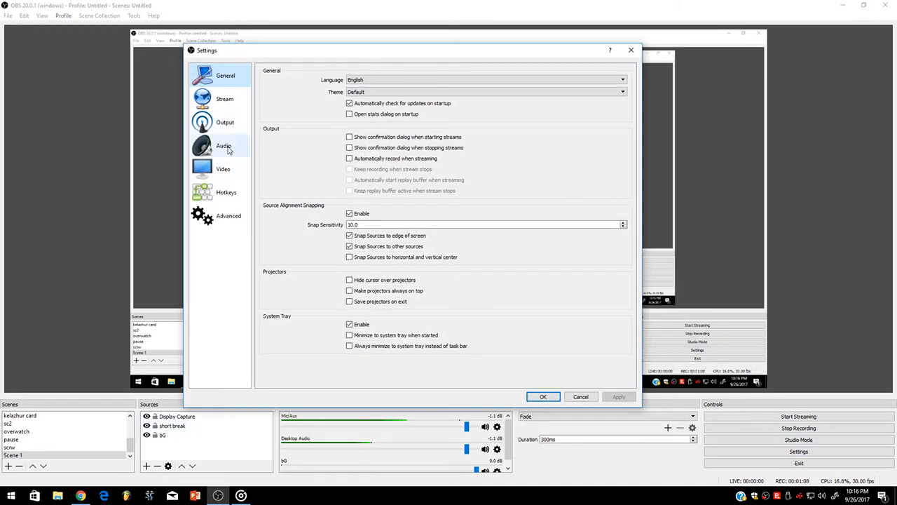
{"action": "left_click", "coordinate": [222, 171]}
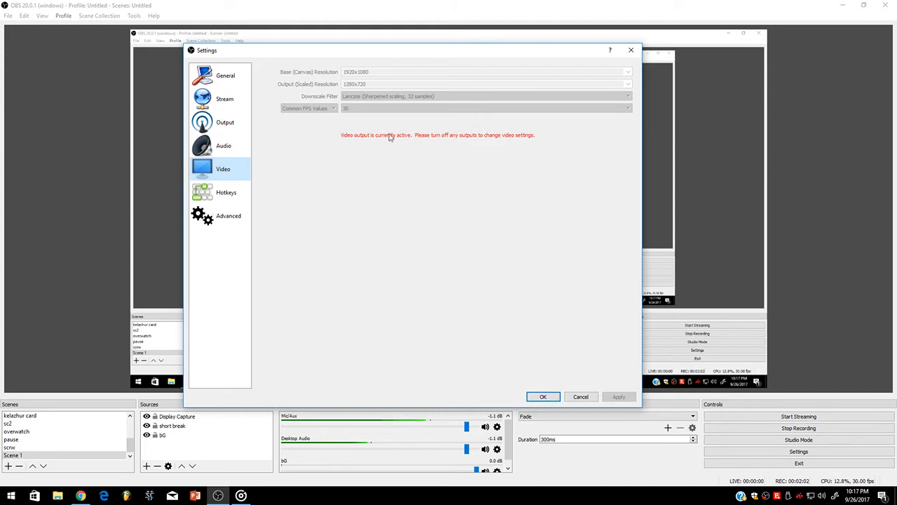
Set the channels to Mono in the audio settings
{"action": "left_click", "coordinate": [230, 149]}
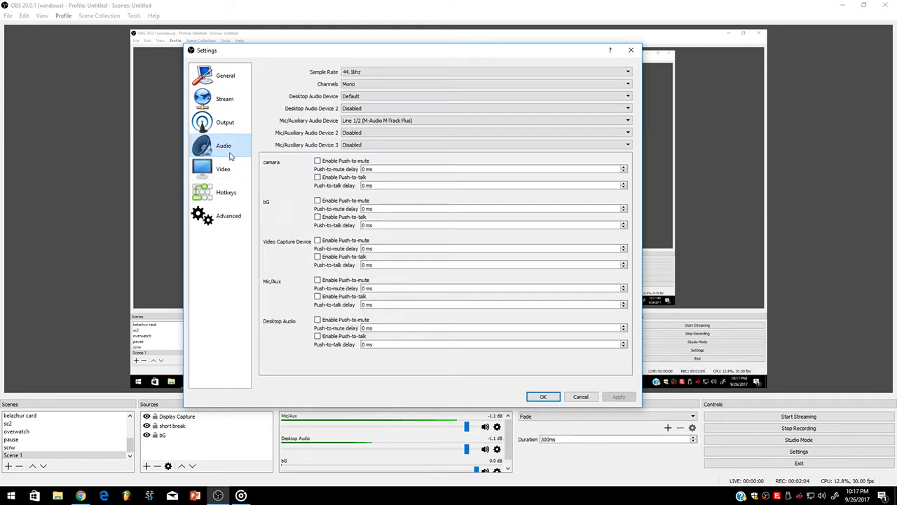
{"action": "left_click", "coordinate": [363, 84]}
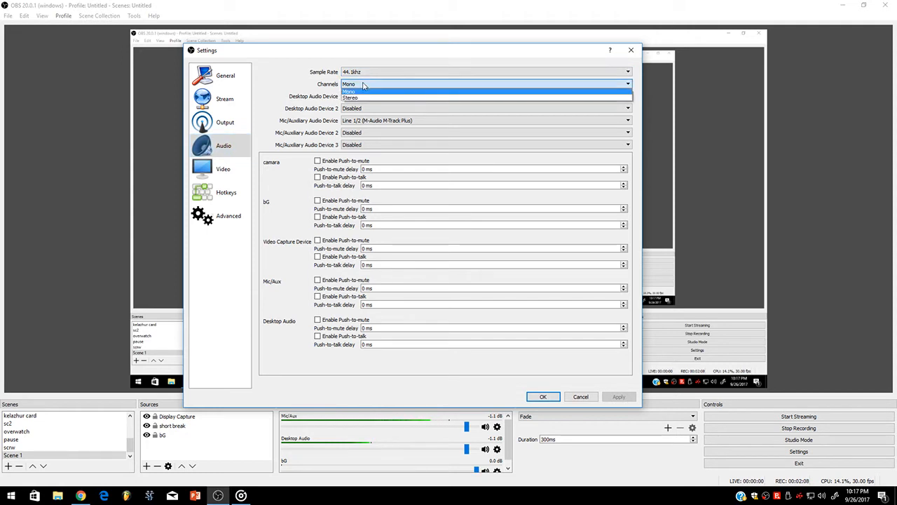
{"action": "left_click", "coordinate": [363, 84]}
{"action": "left_click", "coordinate": [363, 84]}
{"action": "left_click", "coordinate": [363, 84]}
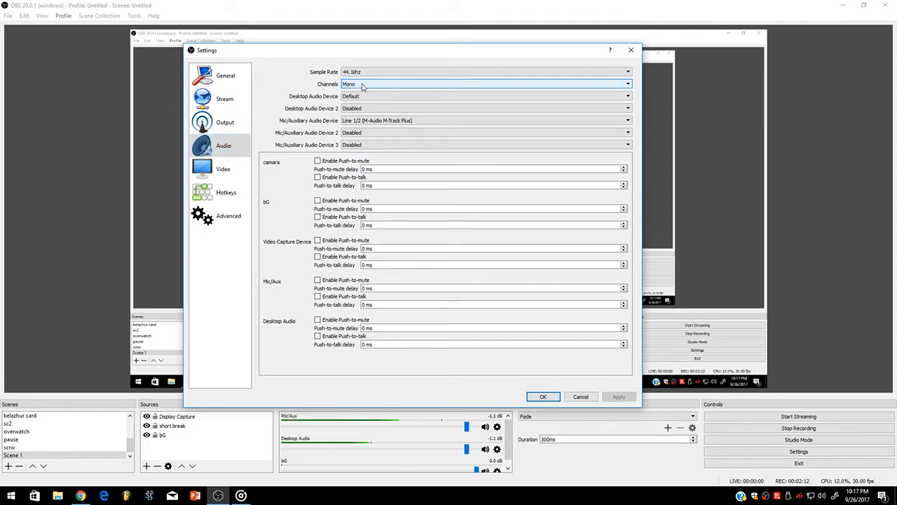
{"action": "left_click", "coordinate": [363, 84]}
{"action": "left_click", "coordinate": [363, 84]}
{"action": "left_click", "coordinate": [364, 85]}
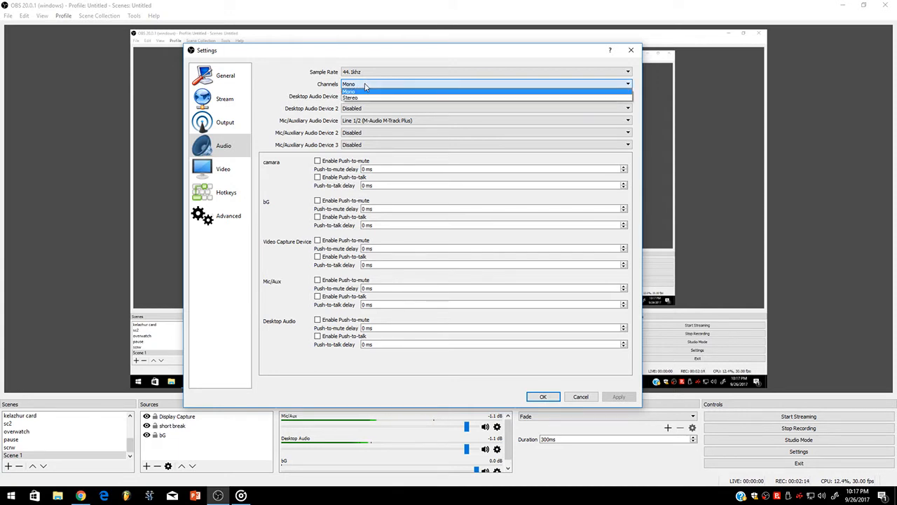
{"action": "left_click", "coordinate": [362, 91]}
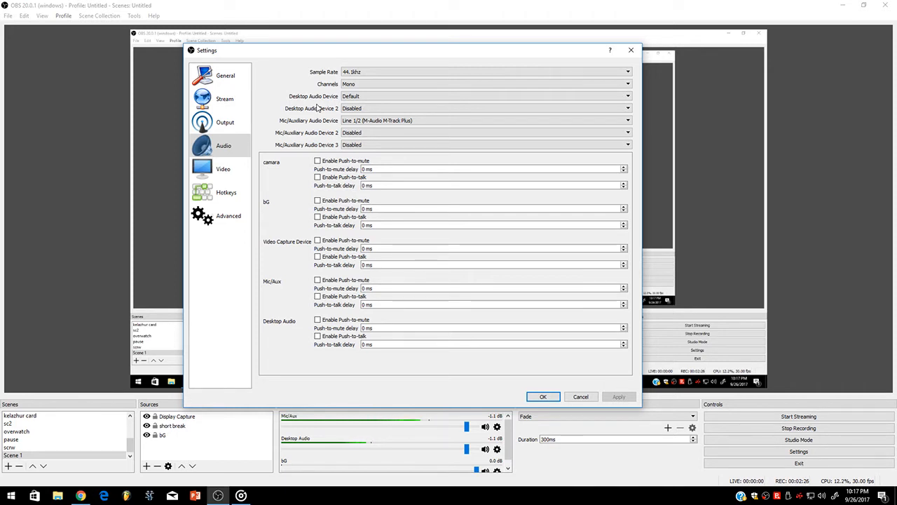
Set the desktop audio device to Default and the first mic/auxiliary audio device to Line 1/2 (M-Audio M-Track Plus)
{"action": "left_click", "coordinate": [358, 97]}
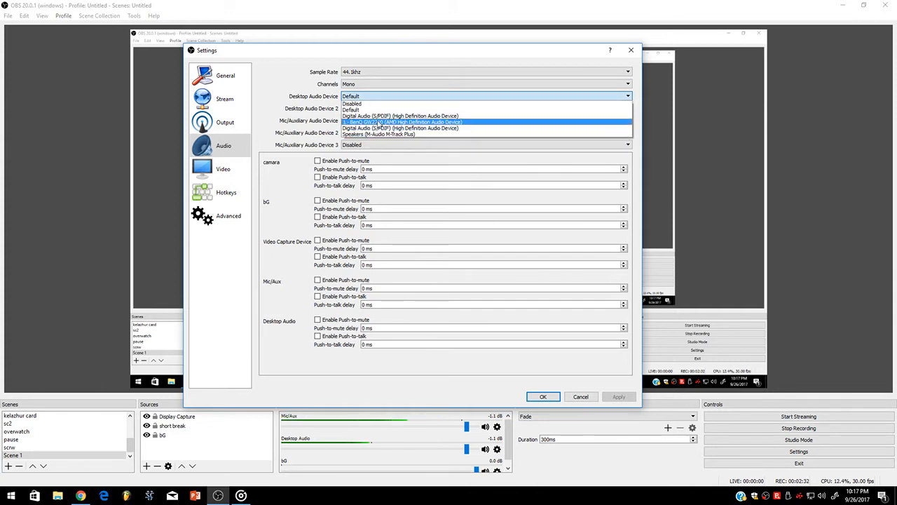
{"action": "left_click", "coordinate": [359, 110]}
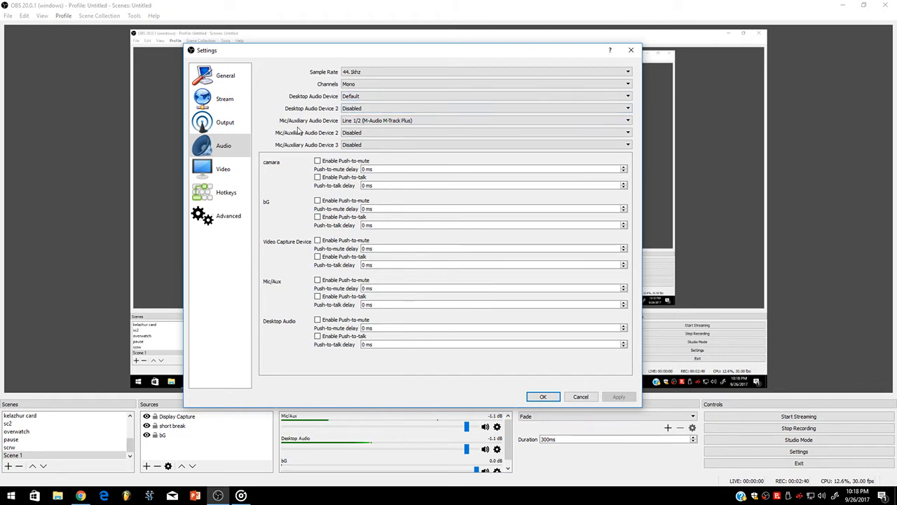
{"action": "left_click", "coordinate": [393, 121]}
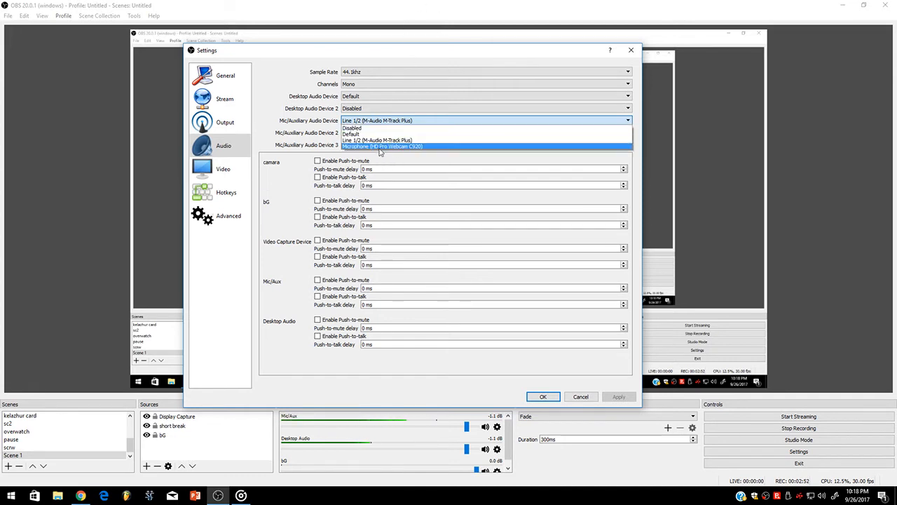
{"action": "left_click", "coordinate": [363, 134]}
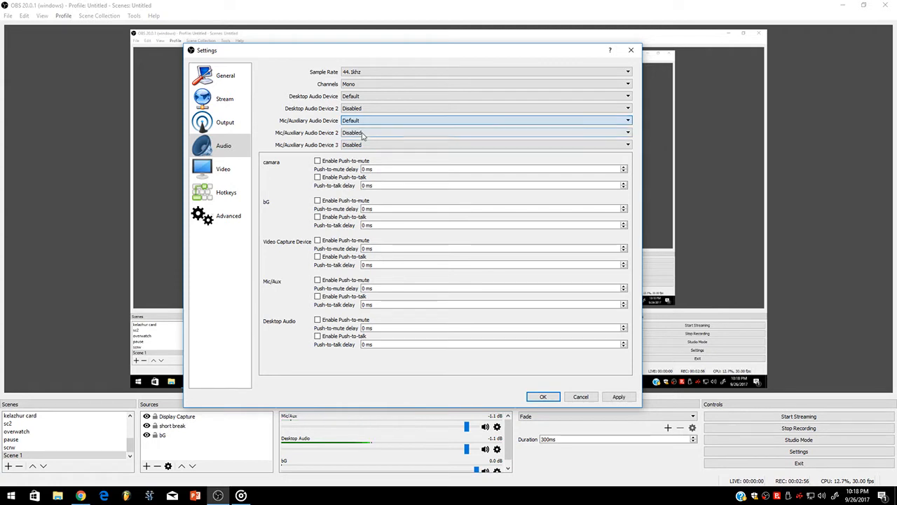
{"action": "left_click", "coordinate": [365, 120]}
{"action": "left_click", "coordinate": [373, 141]}
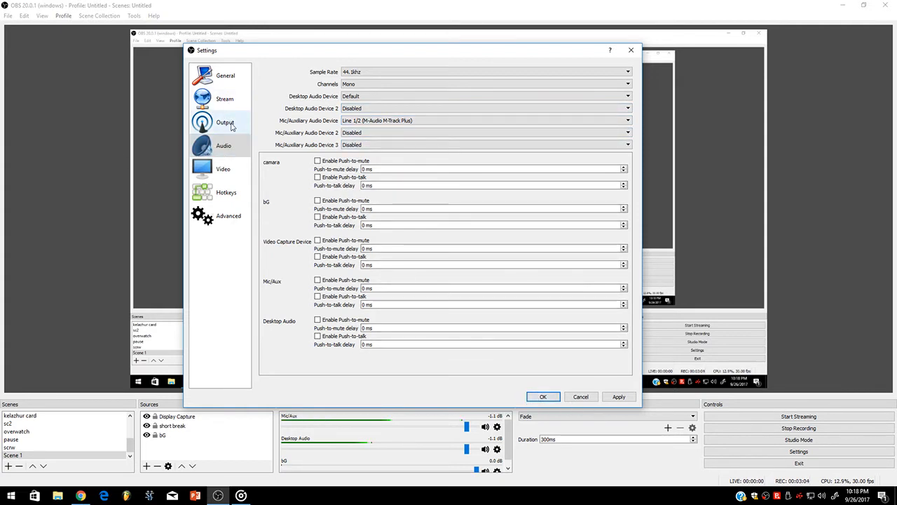
Examine the streaming video bitrate in the output settings
{"action": "left_click", "coordinate": [225, 123]}
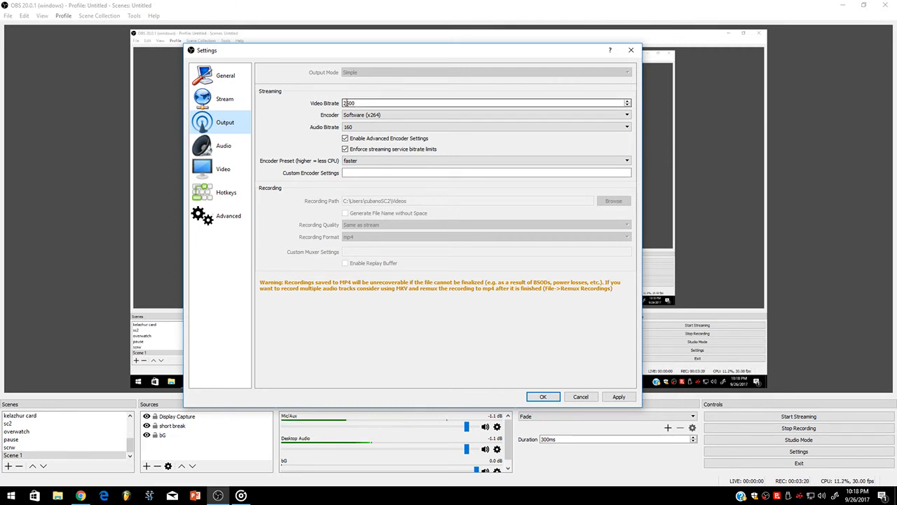
{"action": "left_click_drag", "start_coordinate": [364, 105], "coordinate": [343, 104]}
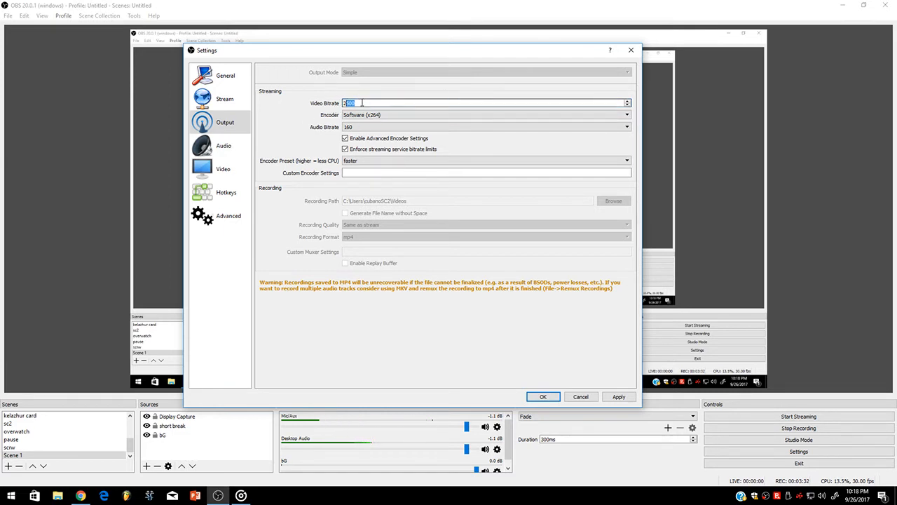
{"action": "left_click", "coordinate": [363, 103]}
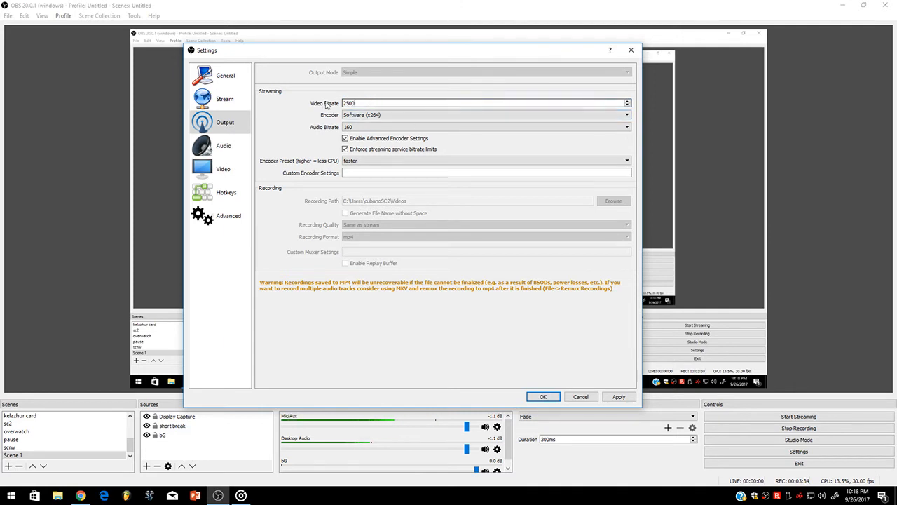
{"action": "left_click_drag", "start_coordinate": [373, 103], "coordinate": [332, 107]}
{"action": "left_click", "coordinate": [366, 103]}
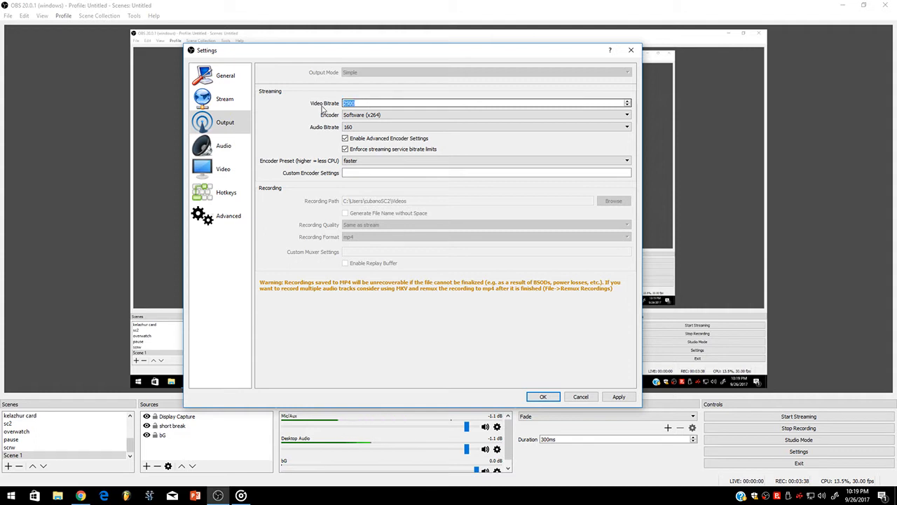
Set the streaming audio bitrate to 160 and the encoder preset to faster in the output settings
{"action": "left_click", "coordinate": [367, 128]}
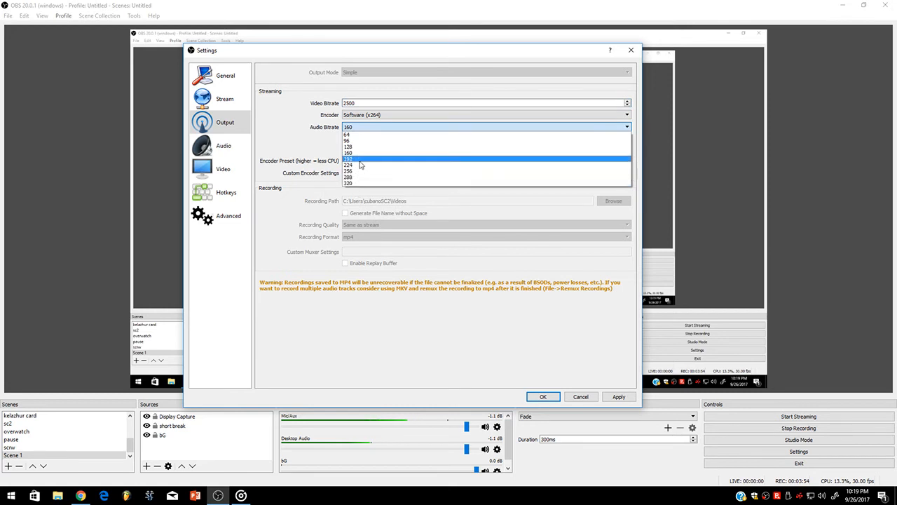
{"action": "left_click", "coordinate": [358, 153]}
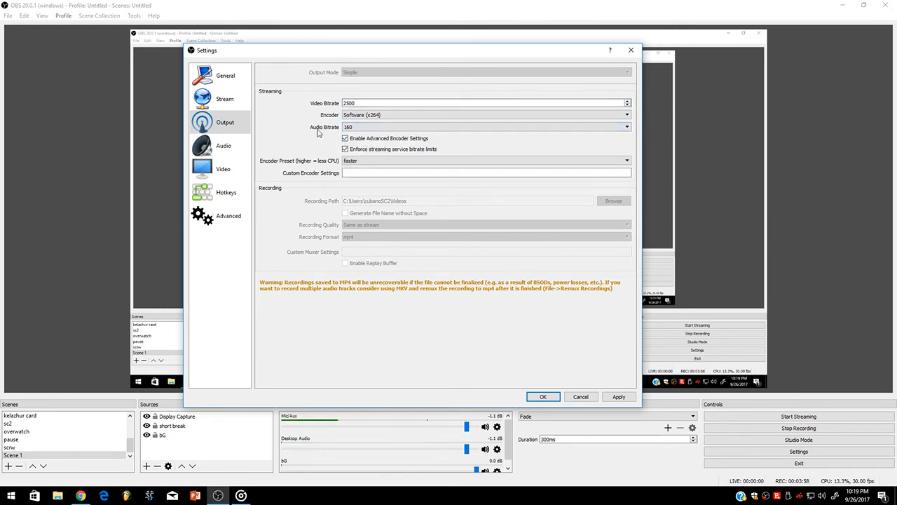
{"action": "left_click", "coordinate": [345, 149]}
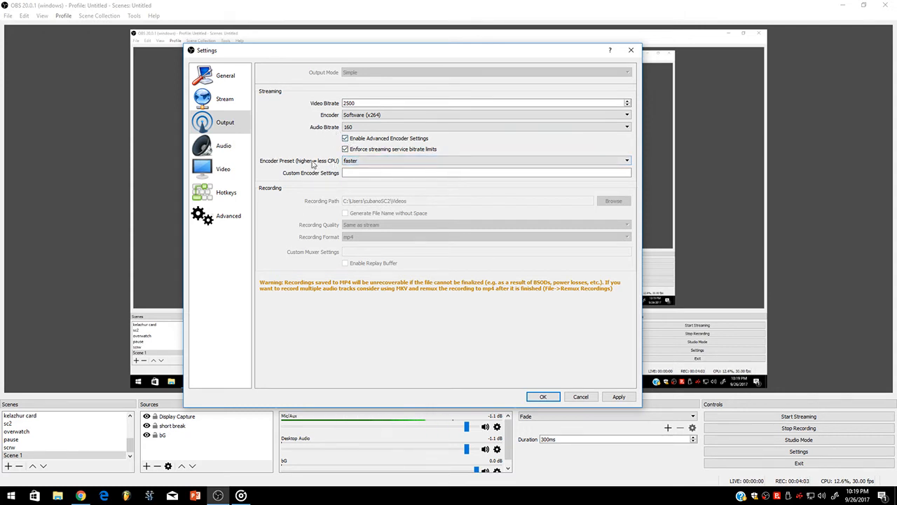
{"action": "left_click", "coordinate": [364, 163]}
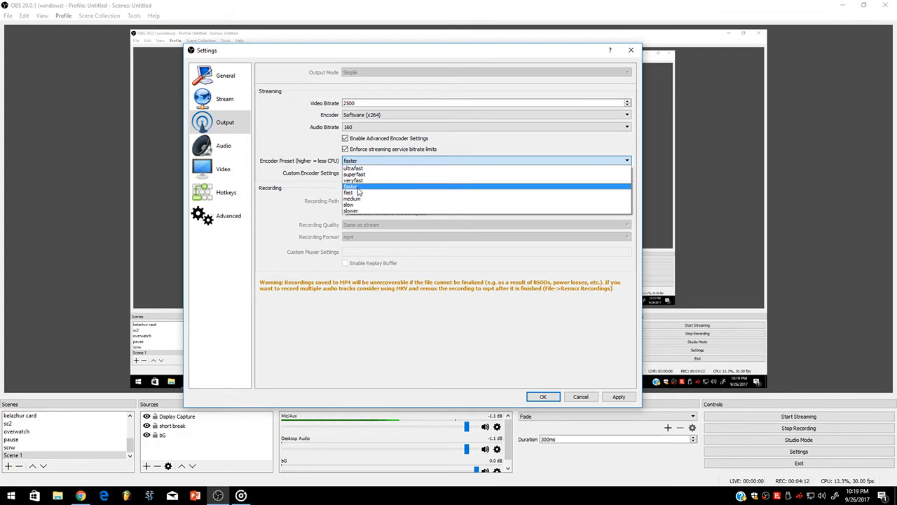
{"action": "left_click", "coordinate": [358, 187]}
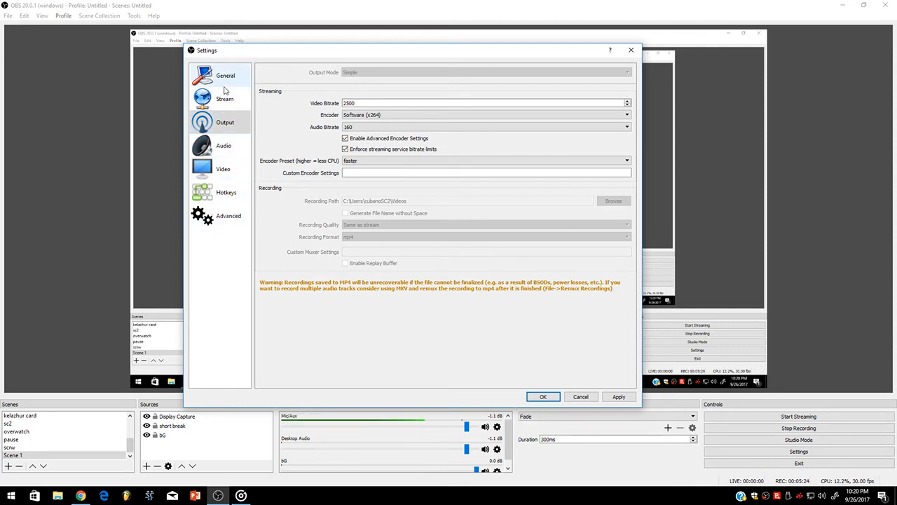
Review the Advanced, Hotkeys, Audio, Video, Output and General settings, and accept the configuration
{"action": "left_click", "coordinate": [236, 216]}
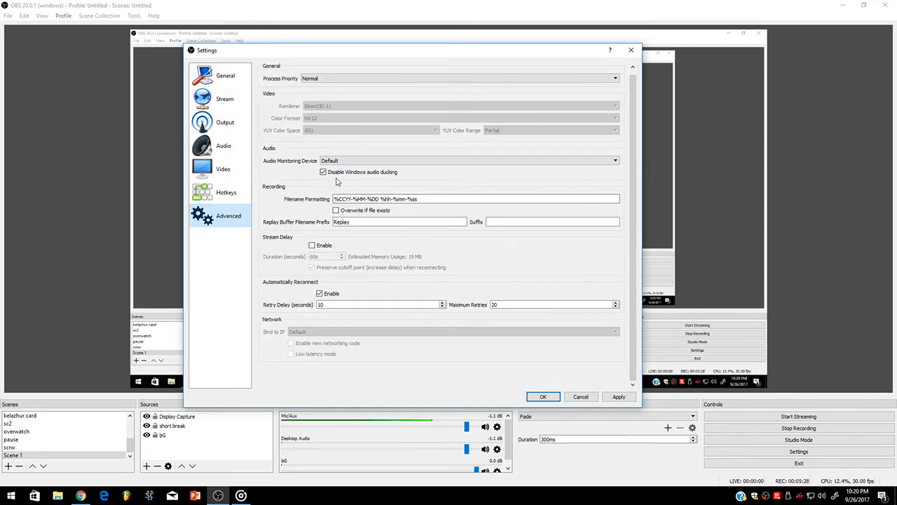
{"action": "left_click", "coordinate": [220, 193]}
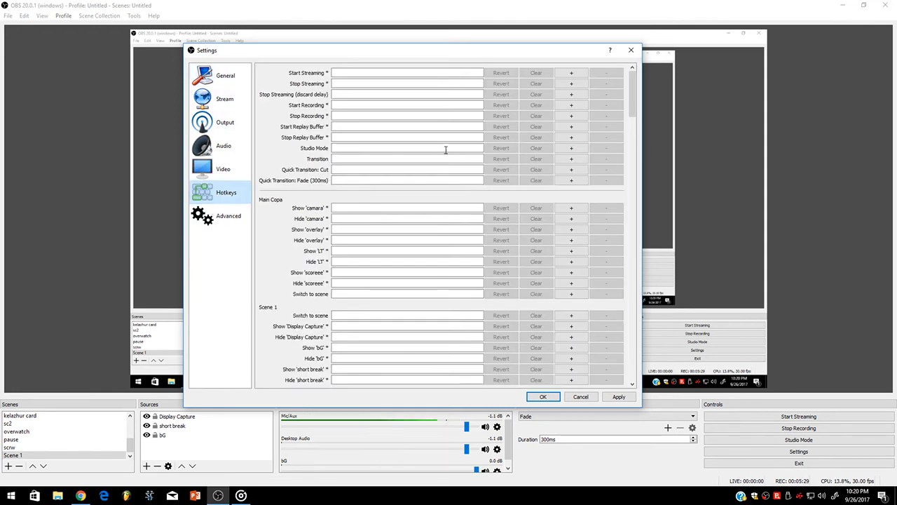
{"action": "left_click", "coordinate": [229, 145]}
{"action": "left_click", "coordinate": [229, 169]}
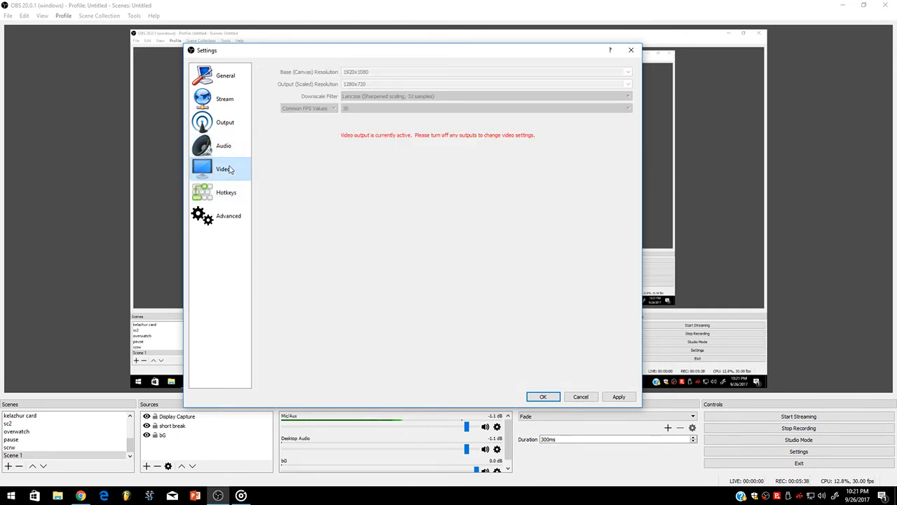
{"action": "left_click", "coordinate": [224, 123]}
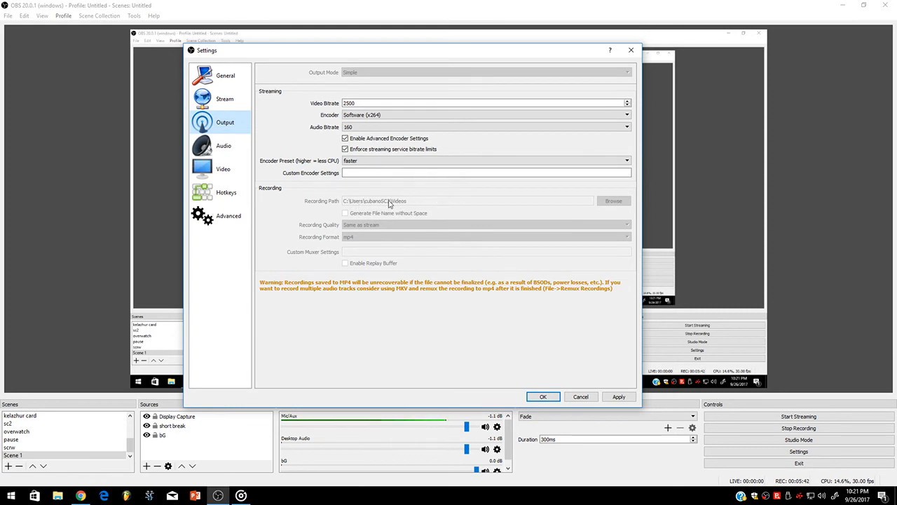
{"action": "left_click", "coordinate": [233, 86]}
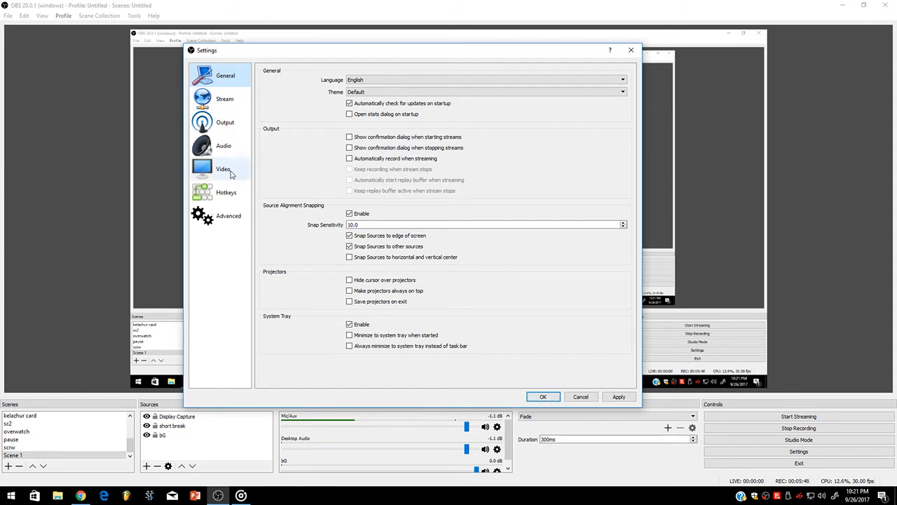
{"action": "left_click", "coordinate": [223, 123]}
{"action": "left_click", "coordinate": [224, 148]}
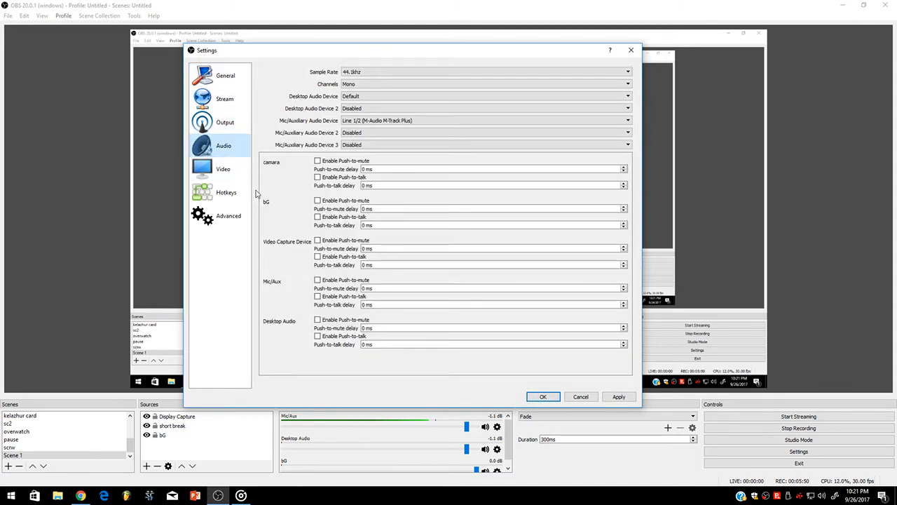
{"action": "left_click", "coordinate": [221, 169]}
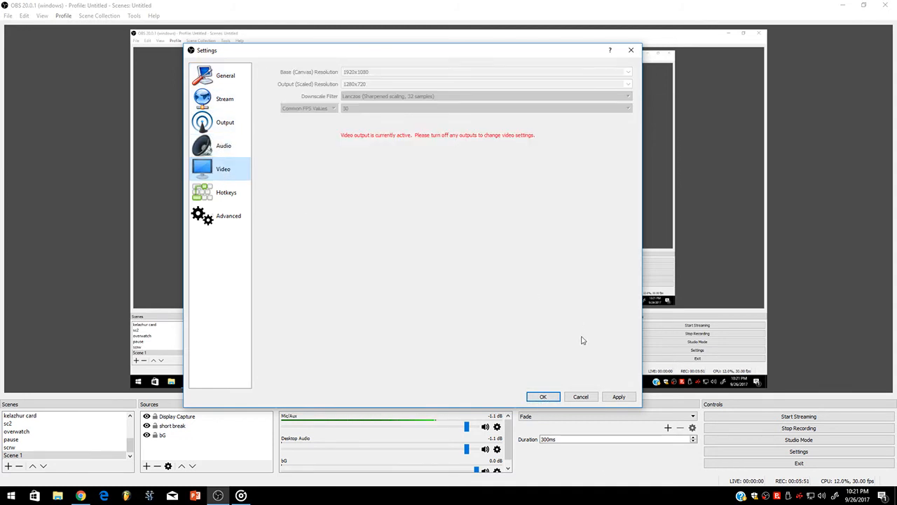
{"action": "left_click", "coordinate": [543, 398]}
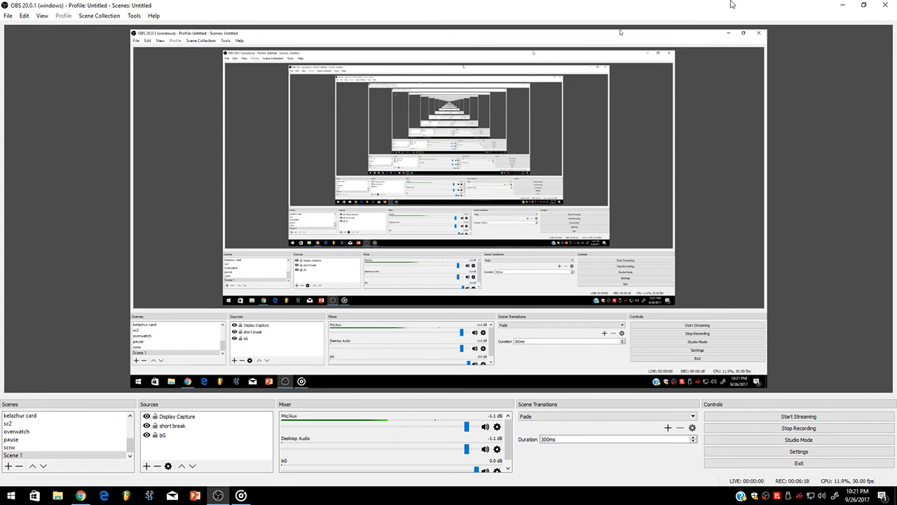
{"action": "left_click", "coordinate": [842, 5]}
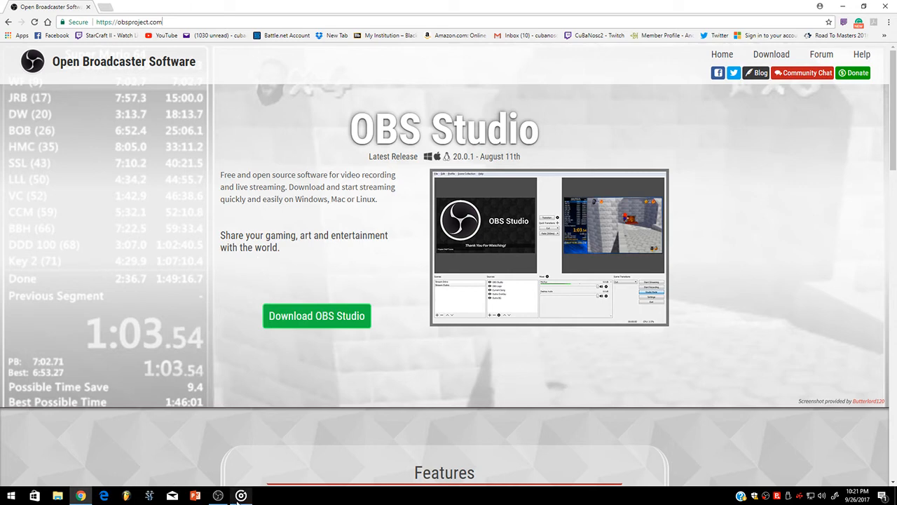
{"action": "left_click", "coordinate": [219, 495]}
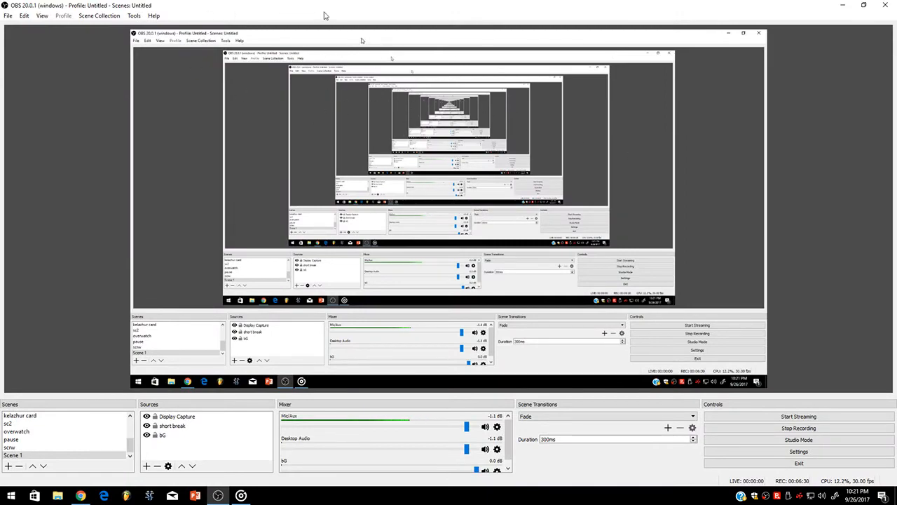
{"action": "left_click_drag", "start_coordinate": [208, 7], "coordinate": [280, 0]}
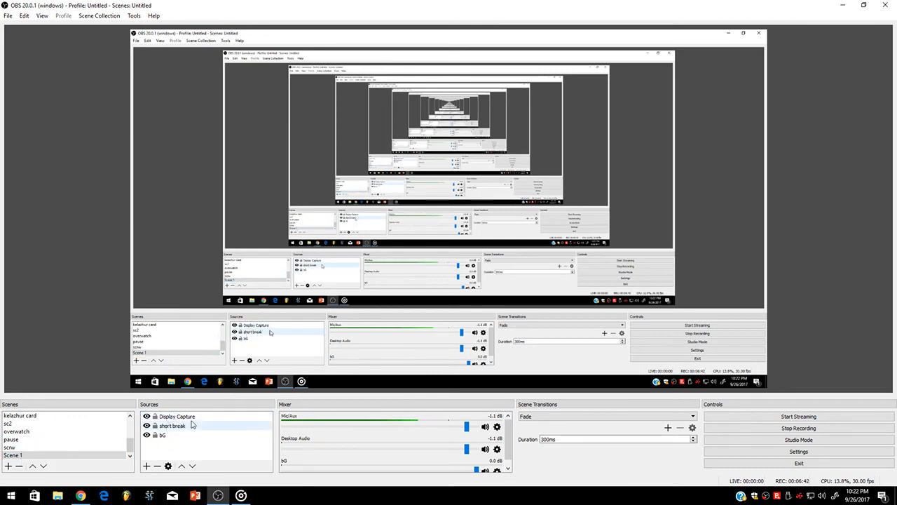
Add a new Display Capture source to Scene 1, keeping the suggested name and making the source visible
{"action": "right_click", "coordinate": [160, 457]}
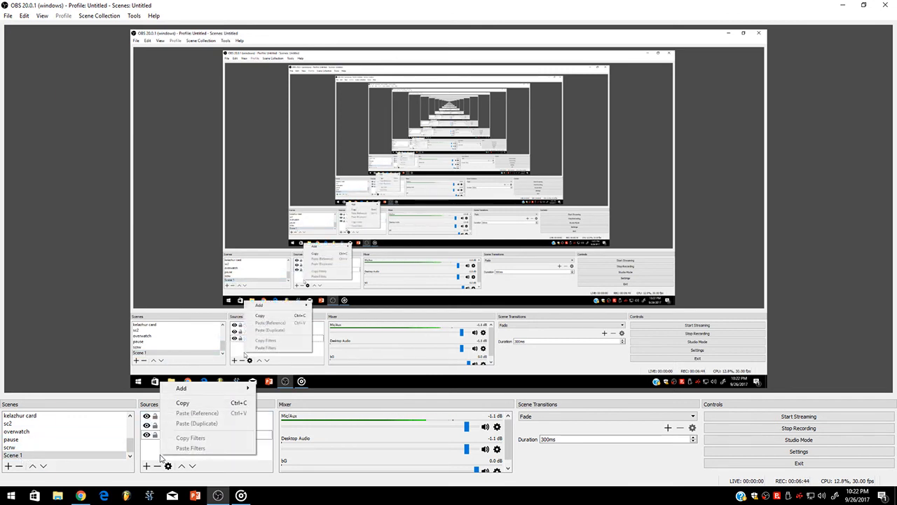
{"action": "right_click", "coordinate": [148, 447]}
{"action": "right_click", "coordinate": [245, 450]}
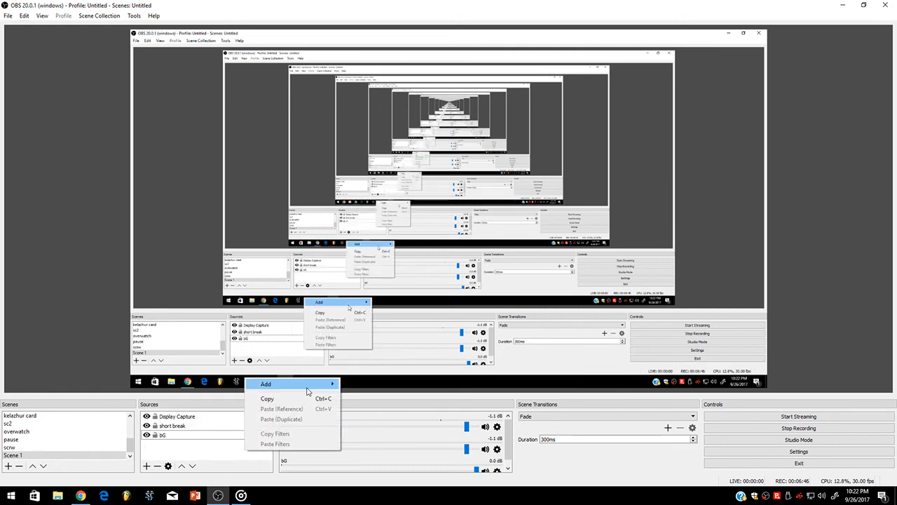
{"action": "mouse_move", "coordinate": [306, 391]}
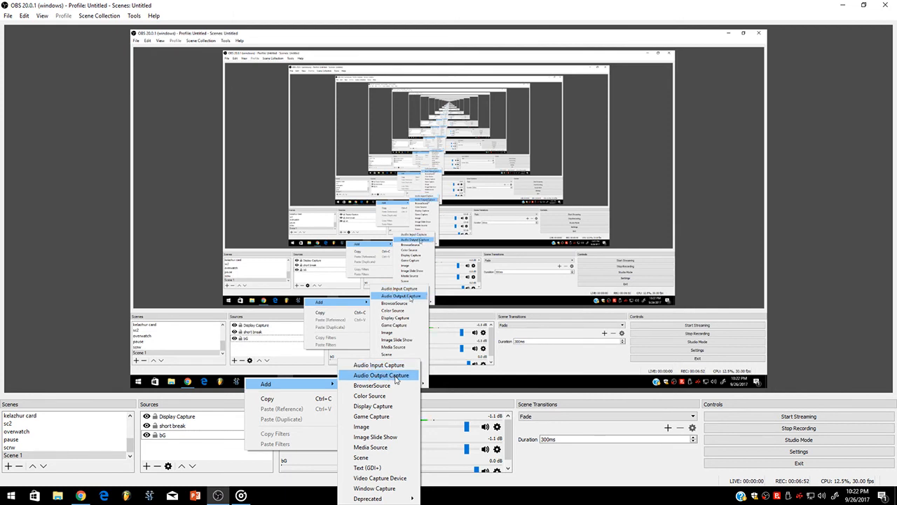
{"action": "left_click", "coordinate": [379, 406]}
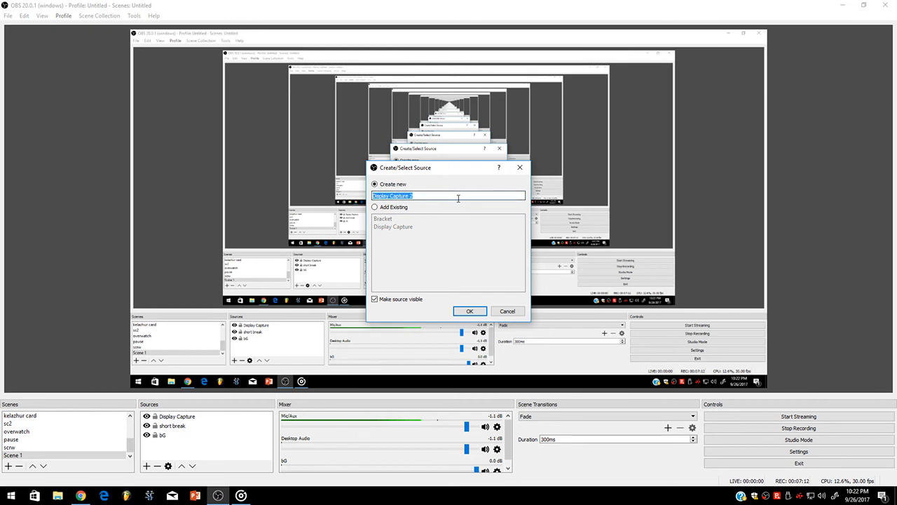
{"action": "left_click", "coordinate": [470, 312]}
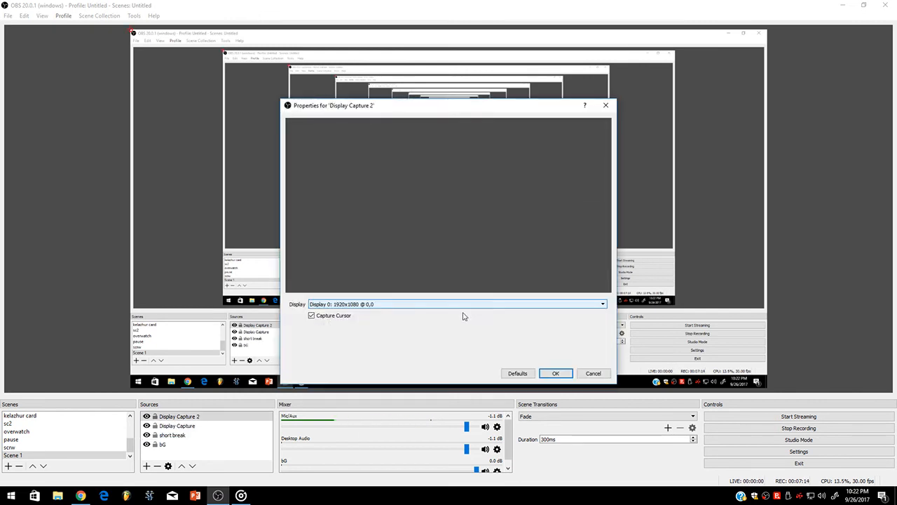
Try Display 1 for the new display capture, set it back to Display 0: 1920x1080 @ 0,0, and accept the properties
{"action": "left_click", "coordinate": [381, 301]}
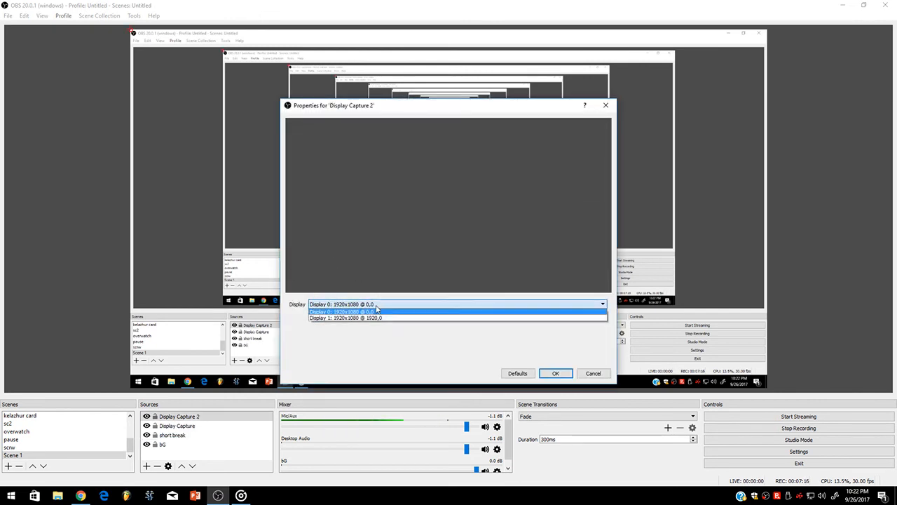
{"action": "left_click", "coordinate": [372, 318]}
{"action": "left_click", "coordinate": [372, 306]}
{"action": "left_click", "coordinate": [372, 311]}
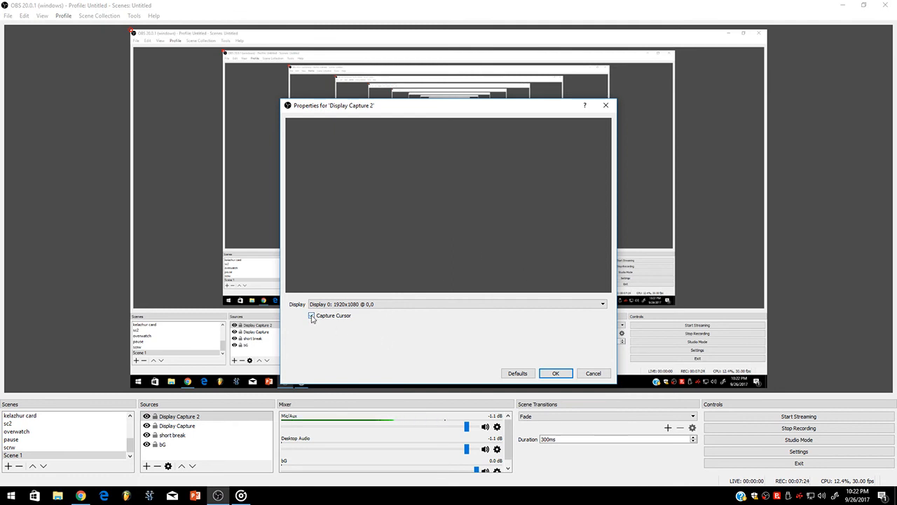
{"action": "left_click", "coordinate": [555, 373]}
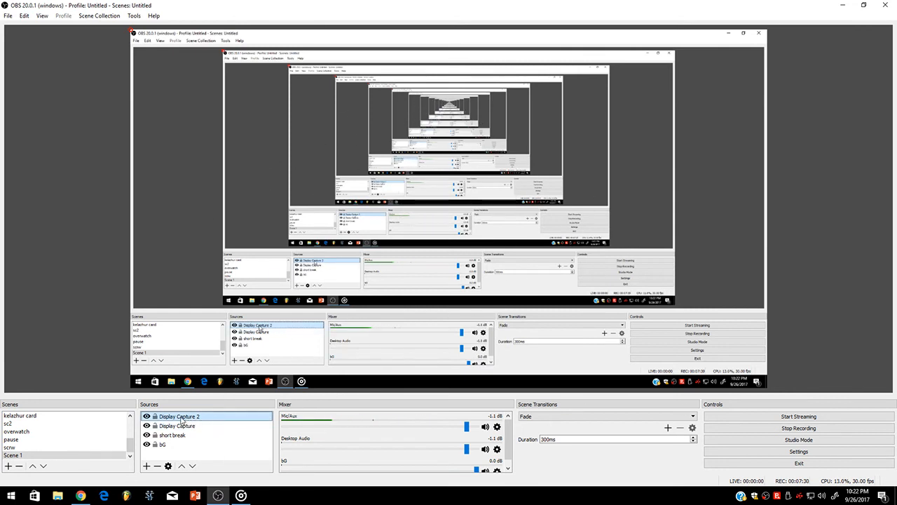
Remove the Display Capture 2 source from Scene 1 and confirm its removal
{"action": "key", "text": "Delete"}
{"action": "left_click", "coordinate": [466, 261]}
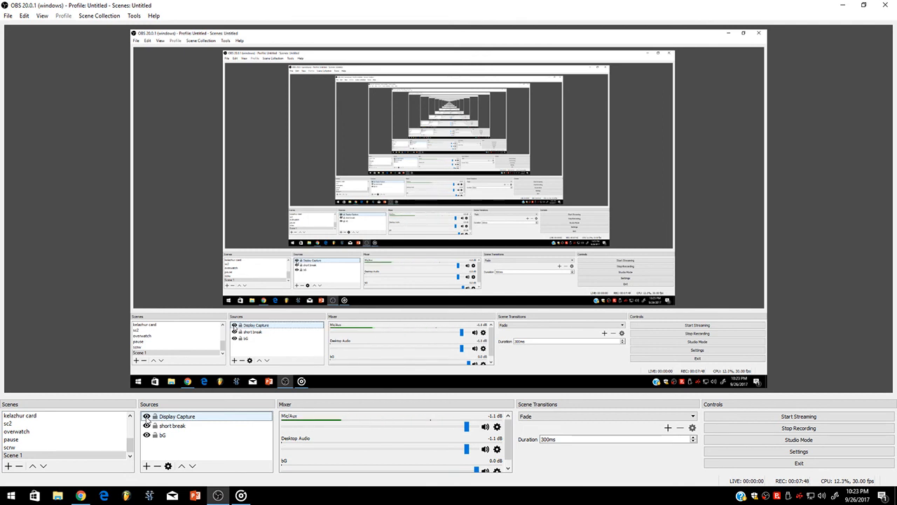
{"action": "left_click", "coordinate": [147, 416]}
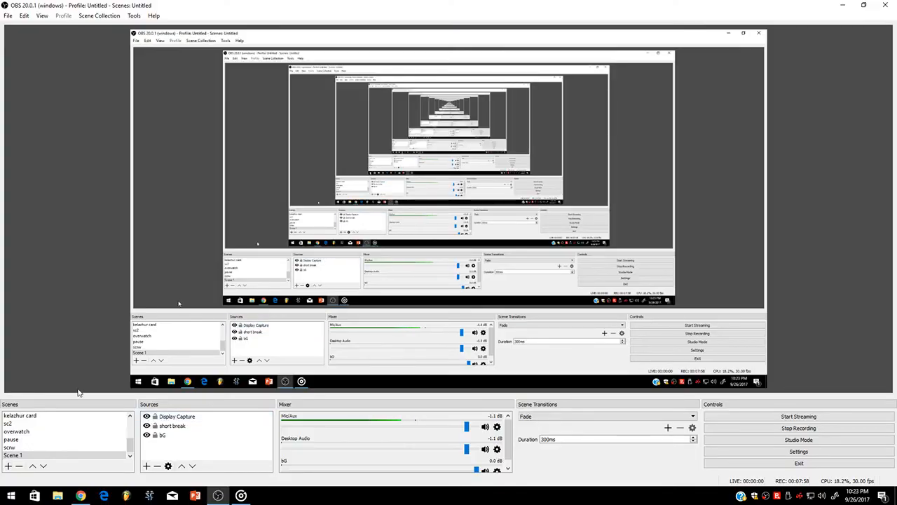
{"action": "left_click", "coordinate": [158, 425]}
{"action": "left_click", "coordinate": [163, 417]}
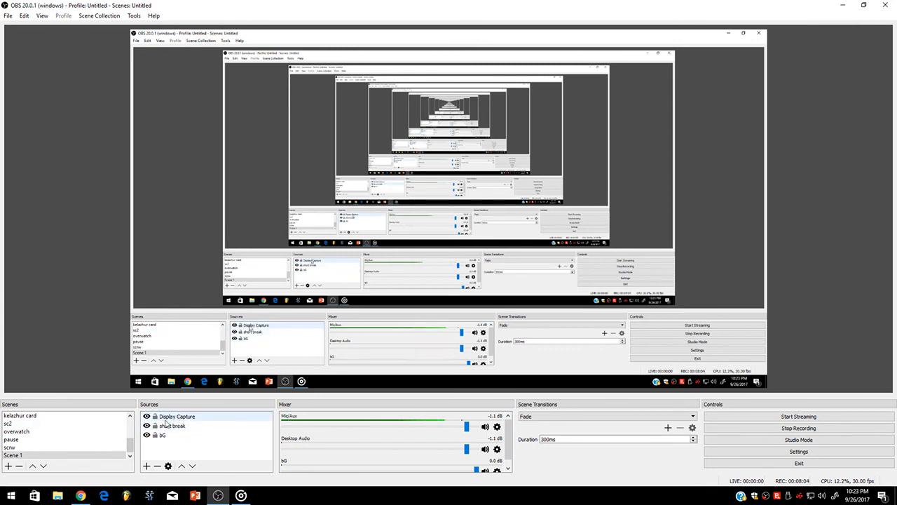
Remove the short break and bG sources from Scene 1, leaving only the Display Capture source
{"action": "left_click", "coordinate": [168, 426]}
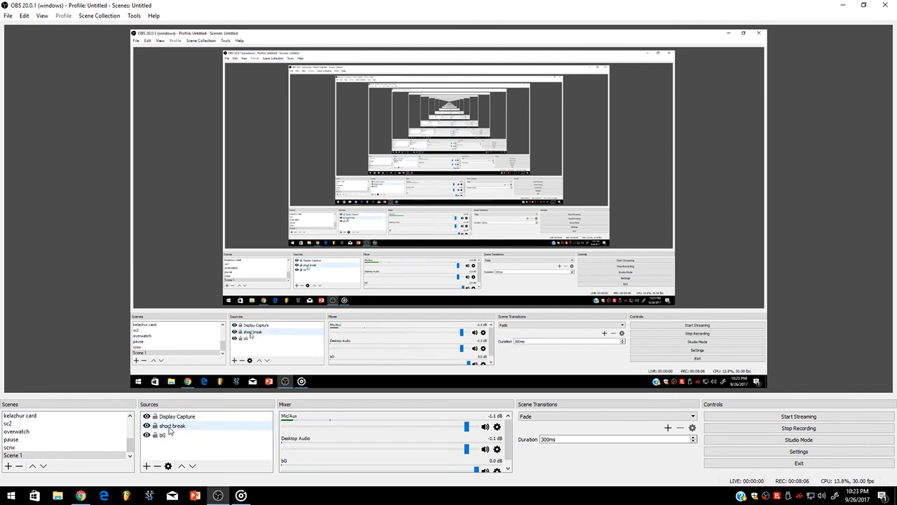
{"action": "key", "text": "Delete"}
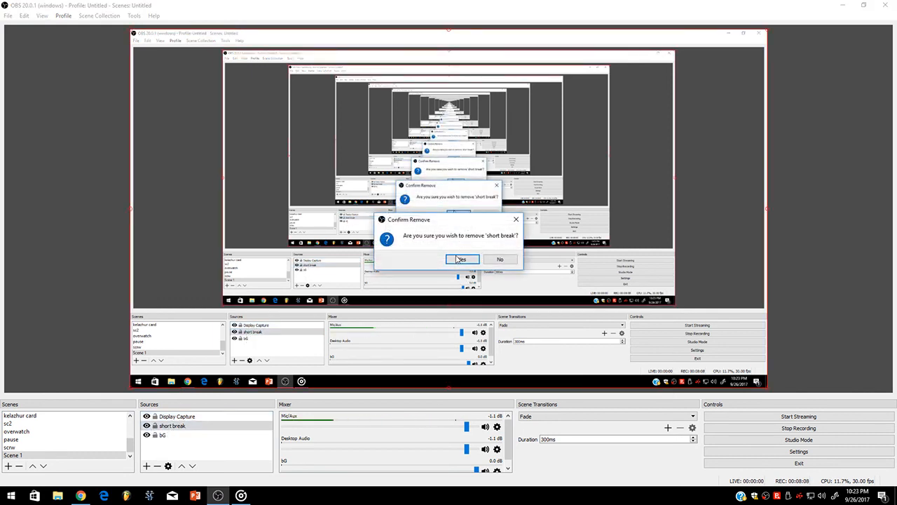
{"action": "key", "text": "Return"}
{"action": "left_click", "coordinate": [163, 425]}
{"action": "key", "text": "Delete"}
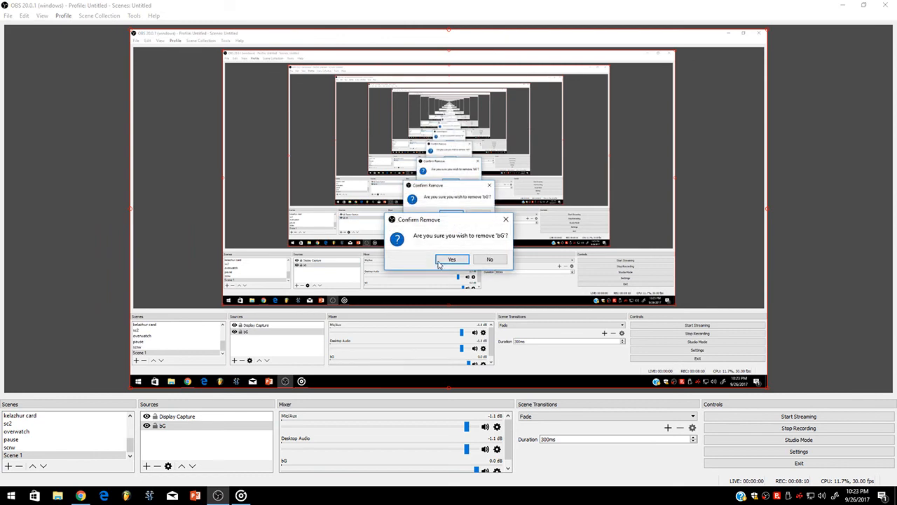
{"action": "key", "text": "Return"}
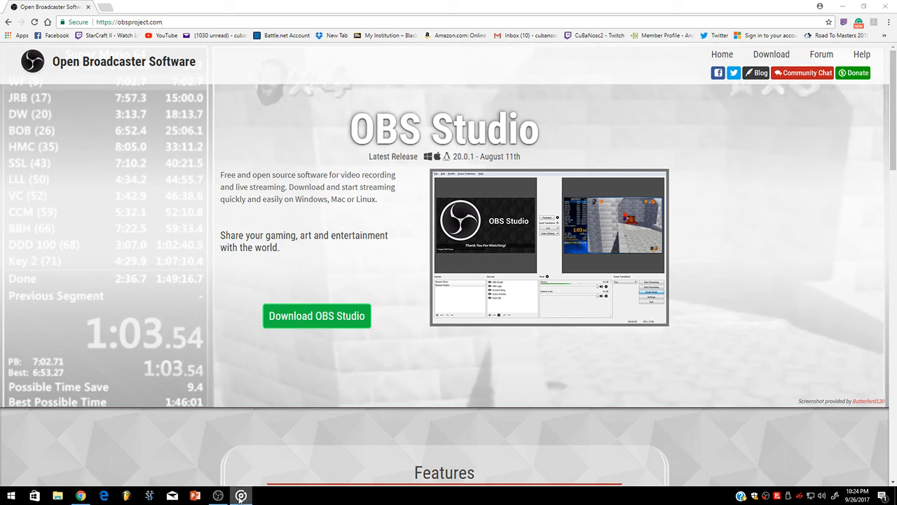
{"action": "left_click", "coordinate": [241, 496]}
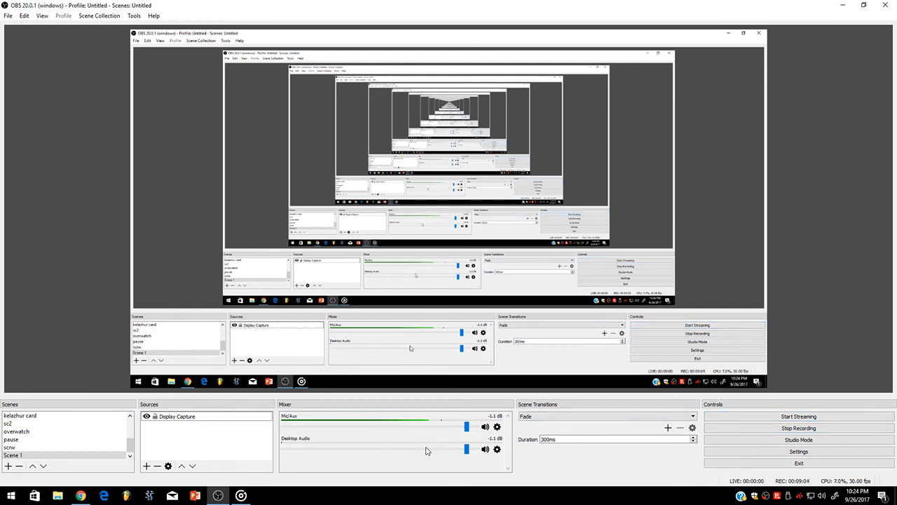
{"action": "left_click", "coordinate": [162, 416]}
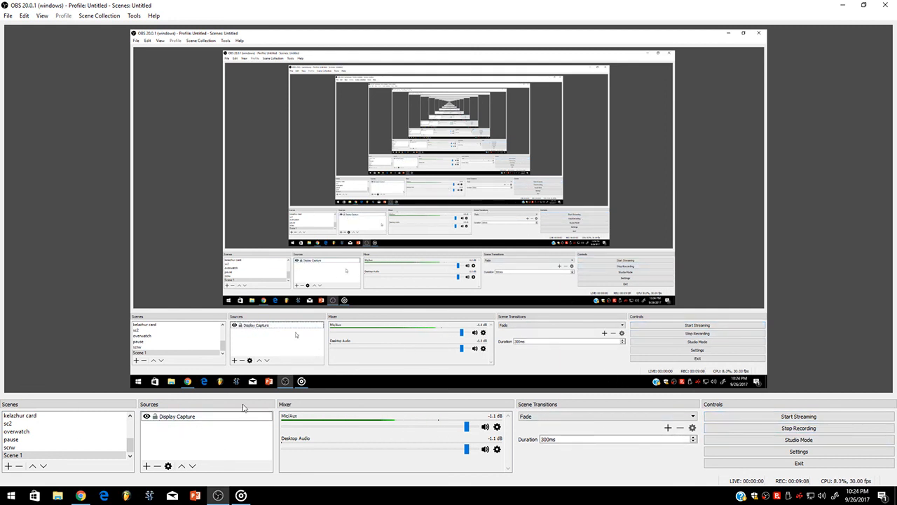